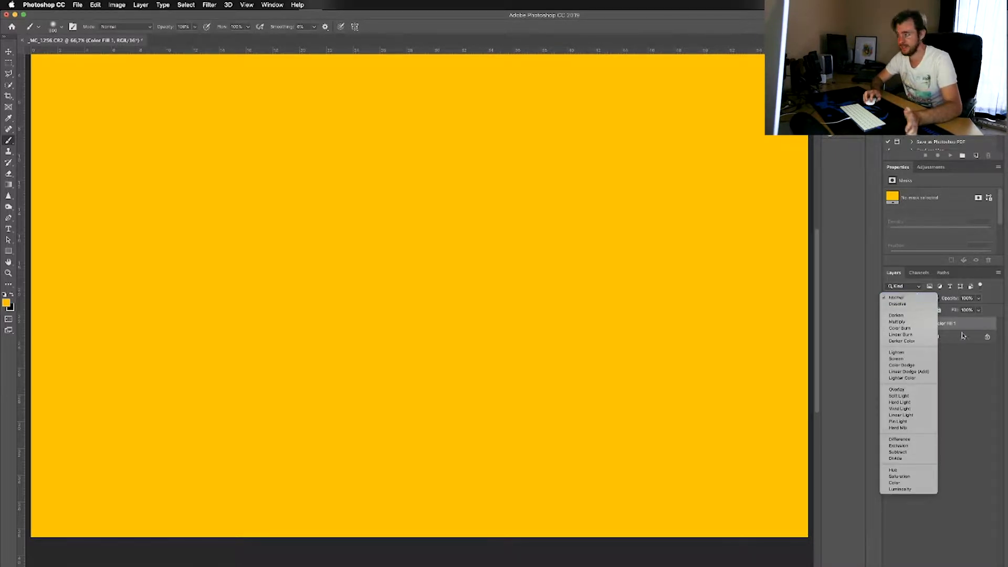
Set the yellow color fill layer's blend mode to Soft Light and make the layer visible over the photo
{"action": "left_click", "coordinate": [971, 372]}
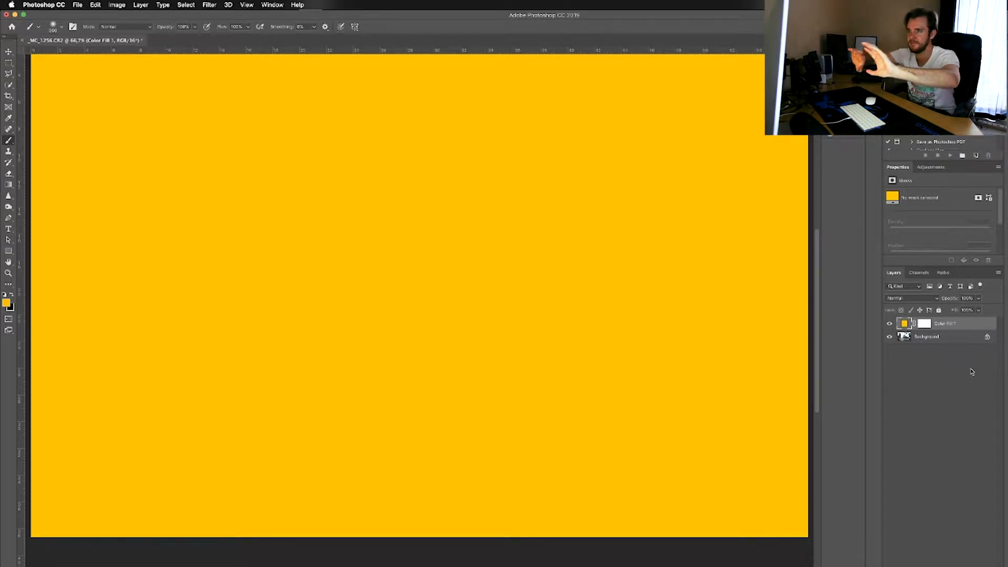
{"action": "left_click", "coordinate": [914, 295]}
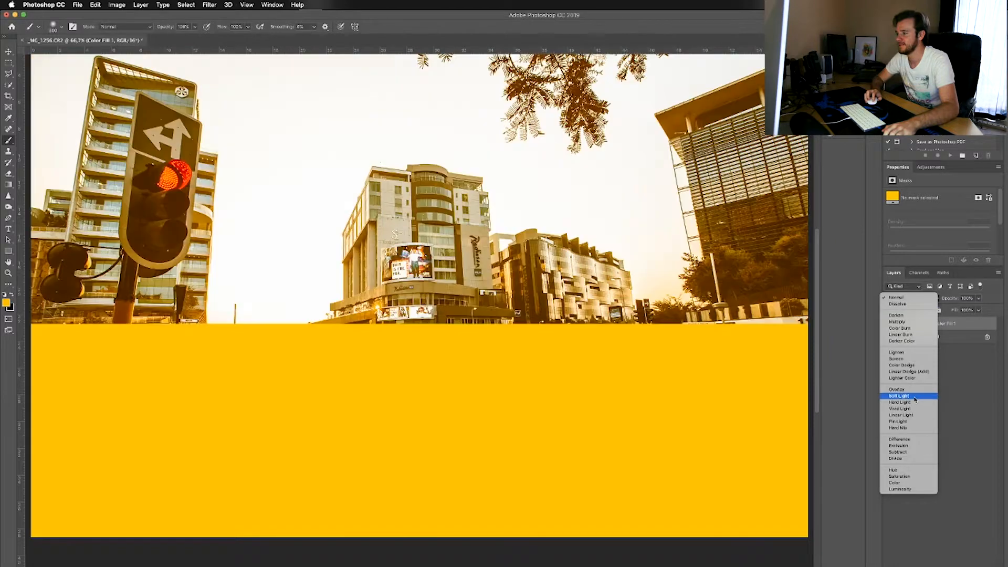
{"action": "left_click", "coordinate": [915, 400]}
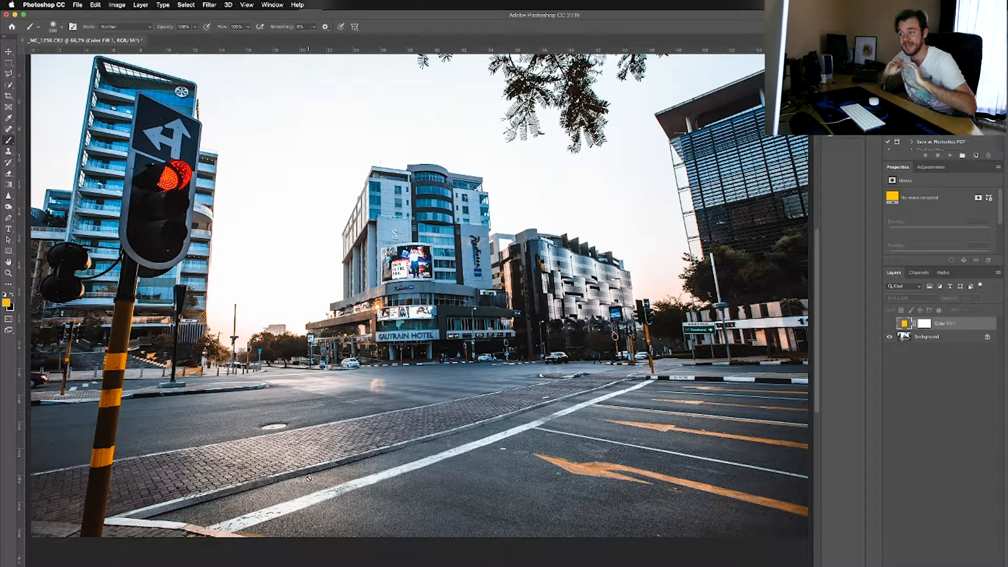
{"action": "left_click", "coordinate": [890, 325]}
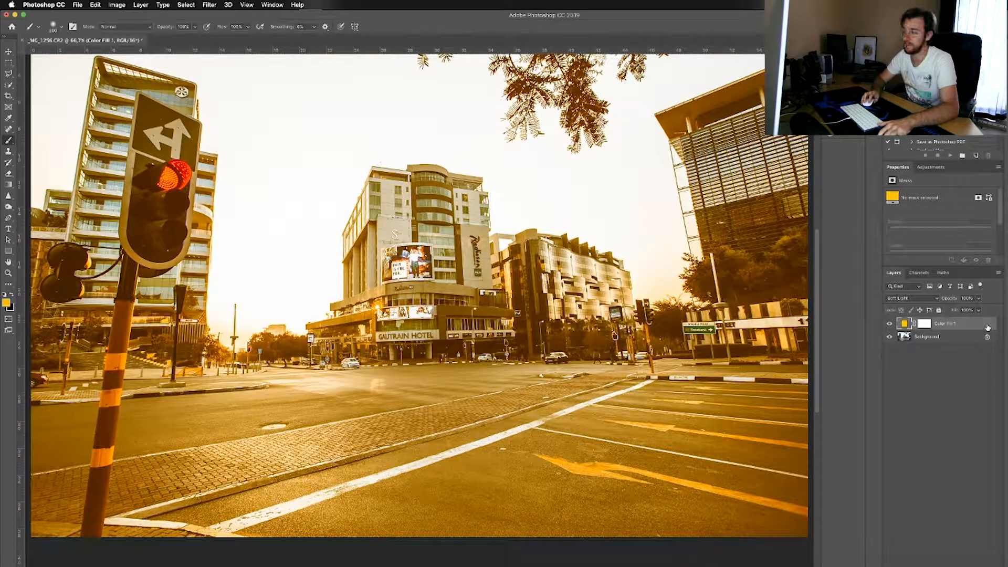
Open the color fill layer's blending options and raise the Blend If shadow limit for Underlying Layer to about 70
{"action": "double_click", "coordinate": [971, 323]}
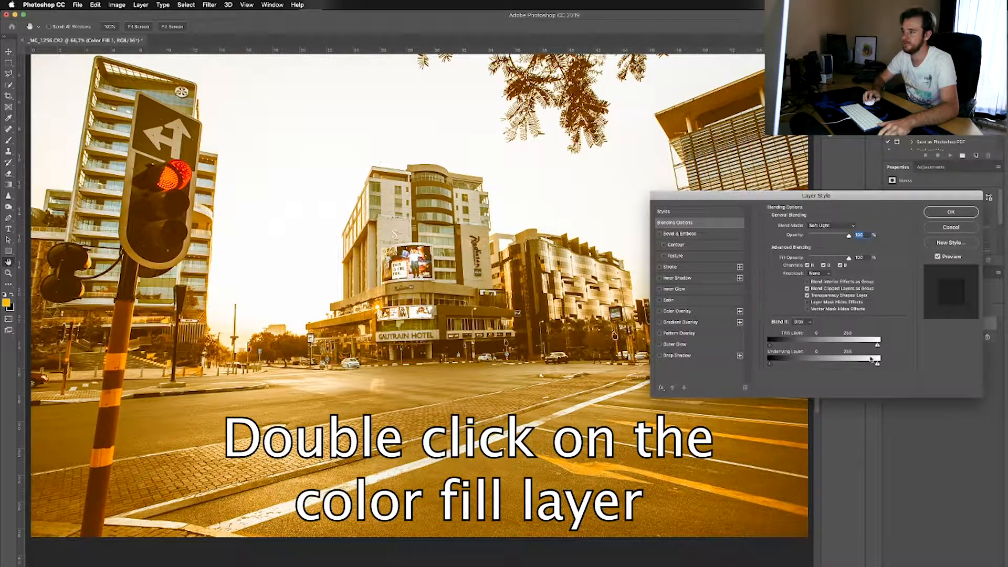
{"action": "left_click_drag", "start_coordinate": [826, 201], "coordinate": [634, 141]}
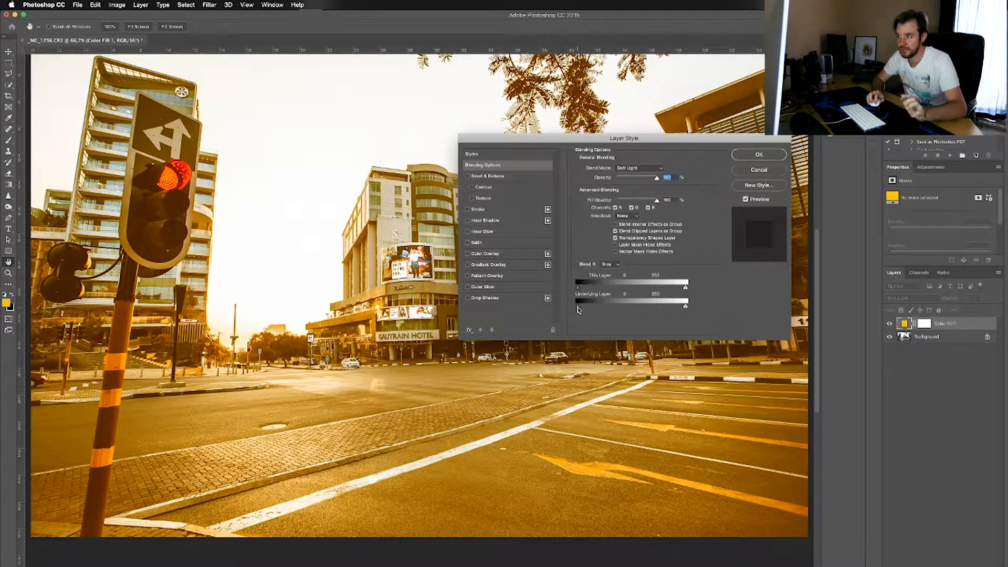
{"action": "left_click_drag", "start_coordinate": [589, 308], "coordinate": [600, 309]}
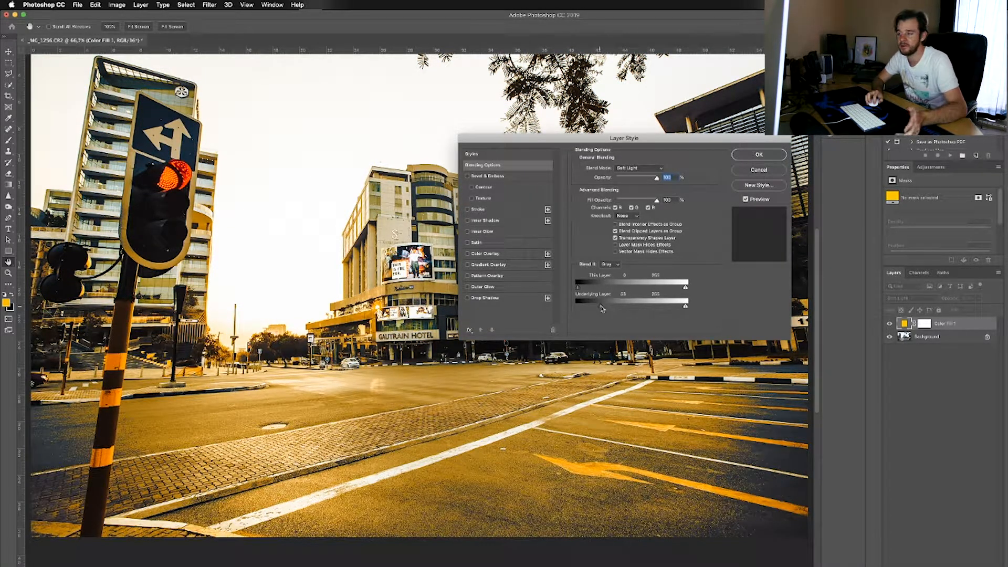
{"action": "left_click_drag", "start_coordinate": [602, 309], "coordinate": [605, 309]}
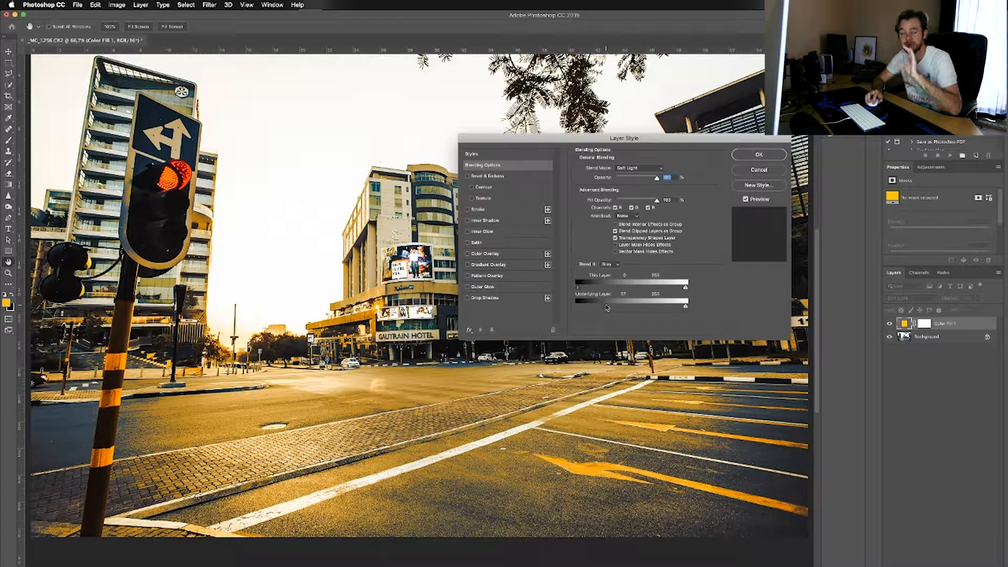
{"action": "left_click_drag", "start_coordinate": [607, 308], "coordinate": [609, 308]}
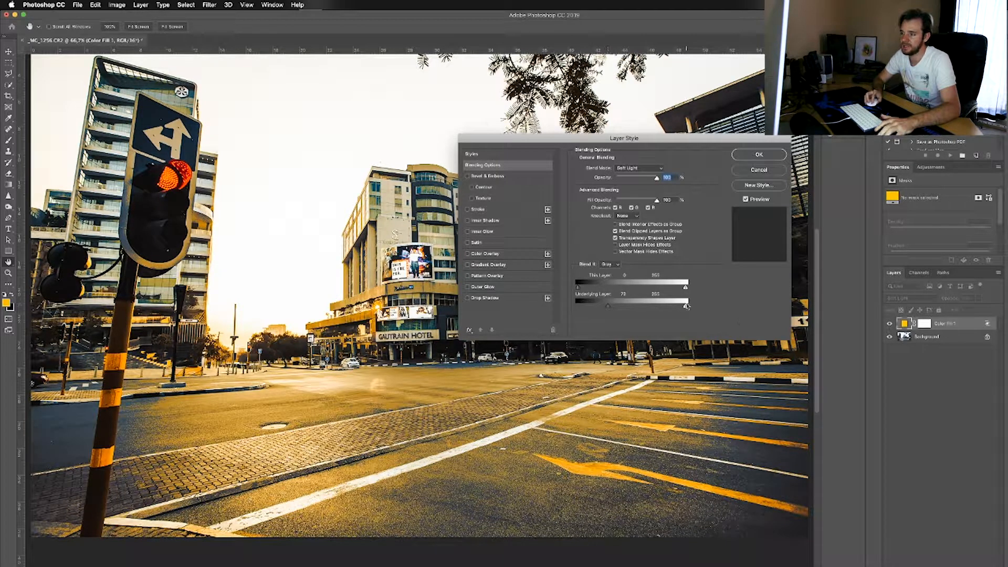
Try a lower highlight limit for Underlying Layer, restore it to 255, and raise the shadow limit to about 105
{"action": "left_click_drag", "start_coordinate": [685, 308], "coordinate": [653, 309]}
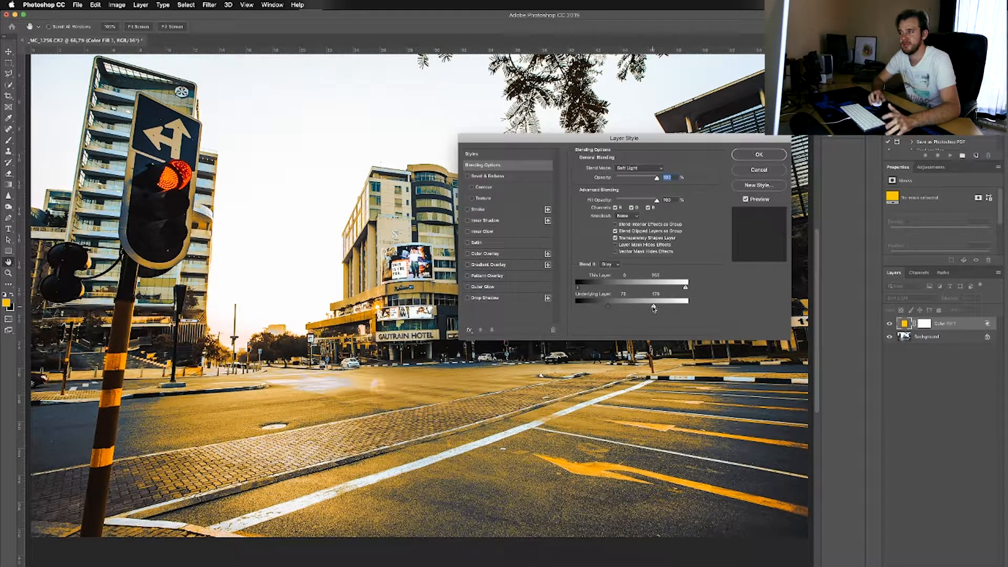
{"action": "left_click_drag", "start_coordinate": [654, 308], "coordinate": [735, 312]}
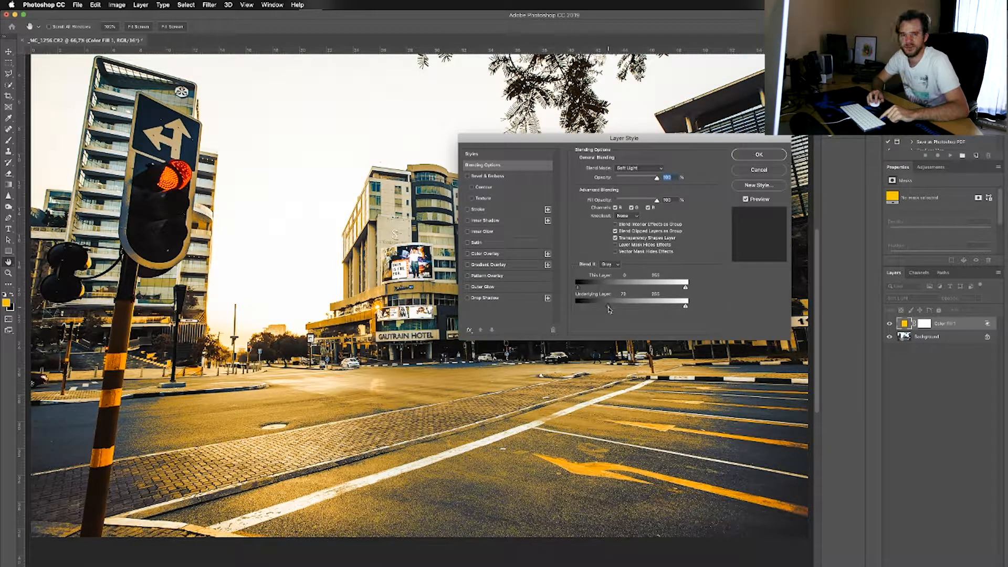
{"action": "left_click_drag", "start_coordinate": [609, 310], "coordinate": [618, 309]}
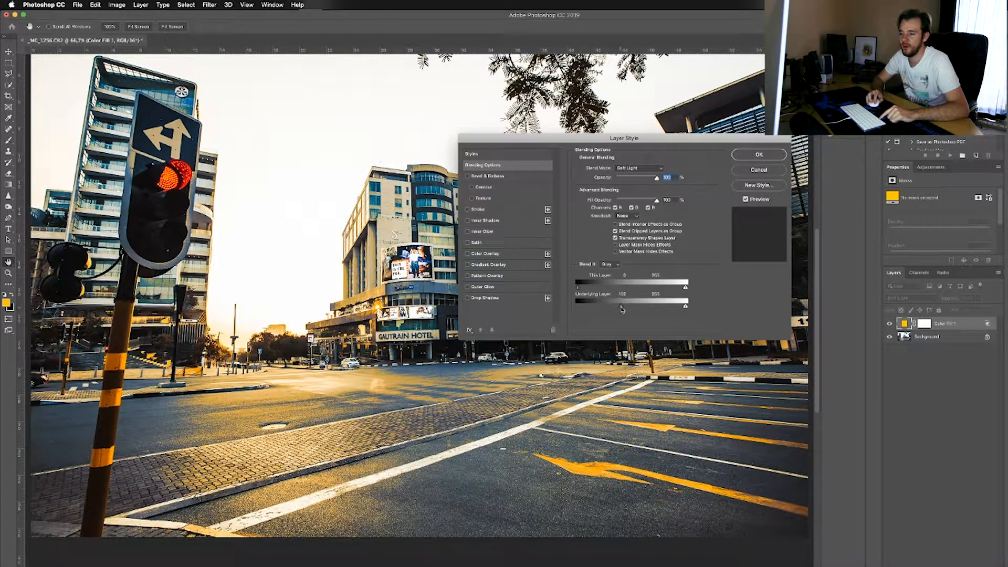
{"action": "left_click_drag", "start_coordinate": [622, 309], "coordinate": [623, 309]}
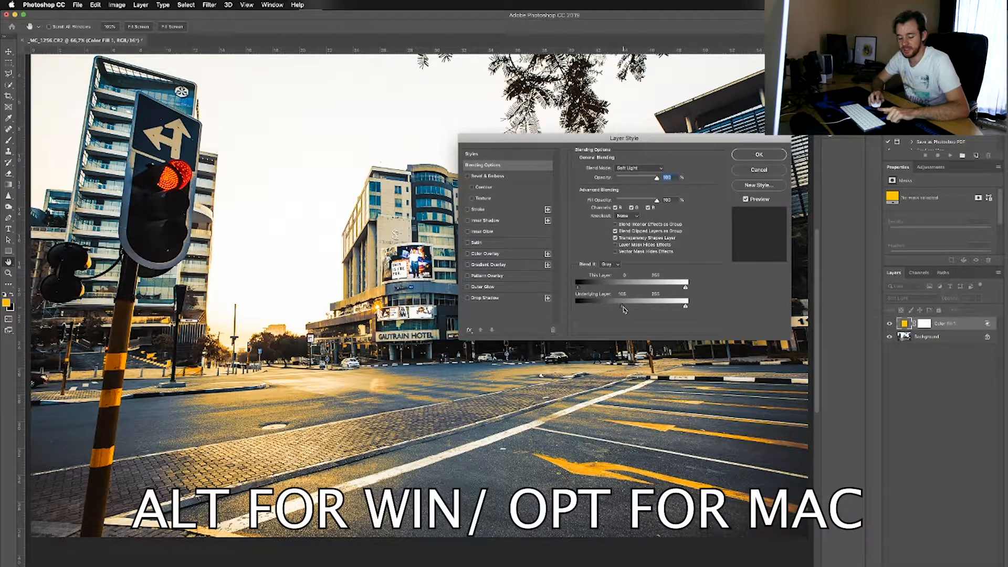
Split the Underlying Layer shadow slider to about 88 / 161, apply the blending options, and compare the photo with the fill layer hidden and shown
{"action": "key", "text": "alt"}
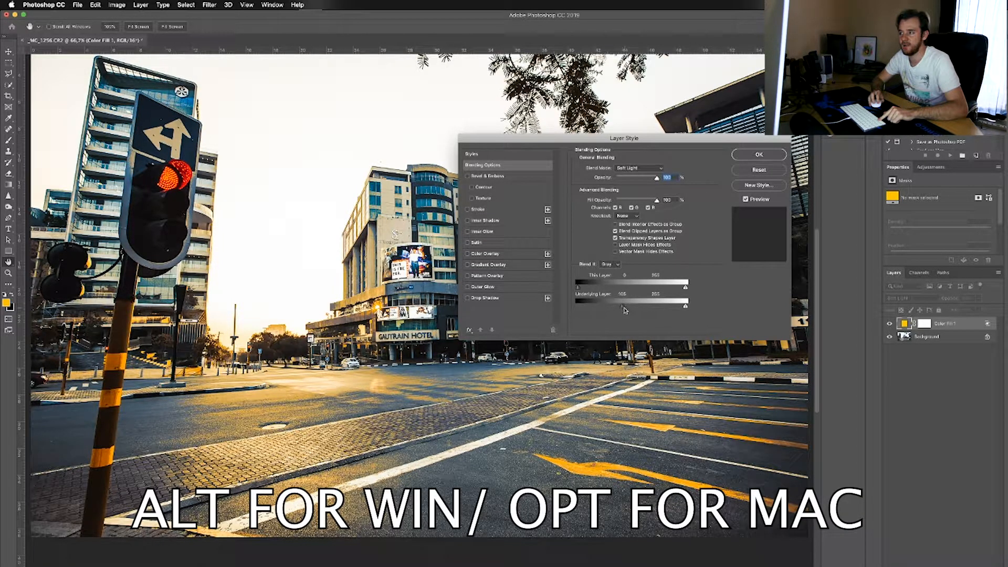
{"action": "left_click_drag", "start_coordinate": [624, 307], "coordinate": [625, 308]}
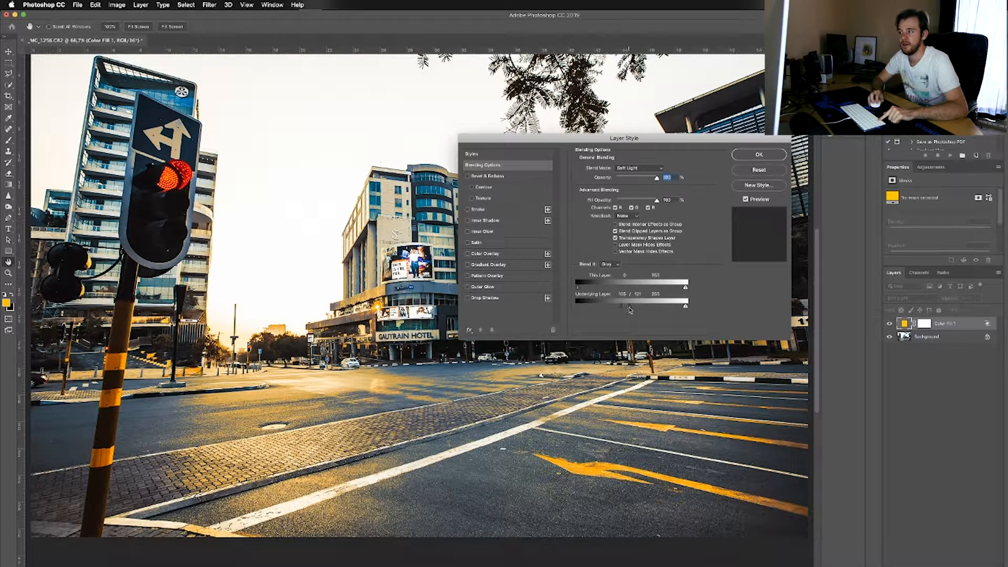
{"action": "left_click_drag", "start_coordinate": [630, 310], "coordinate": [632, 310]}
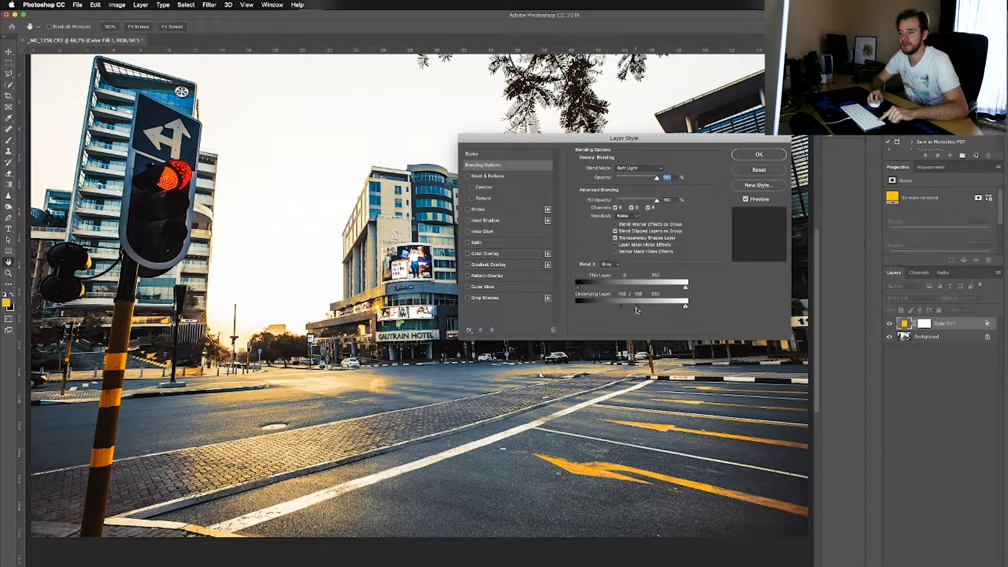
{"action": "left_click_drag", "start_coordinate": [637, 311], "coordinate": [641, 311]}
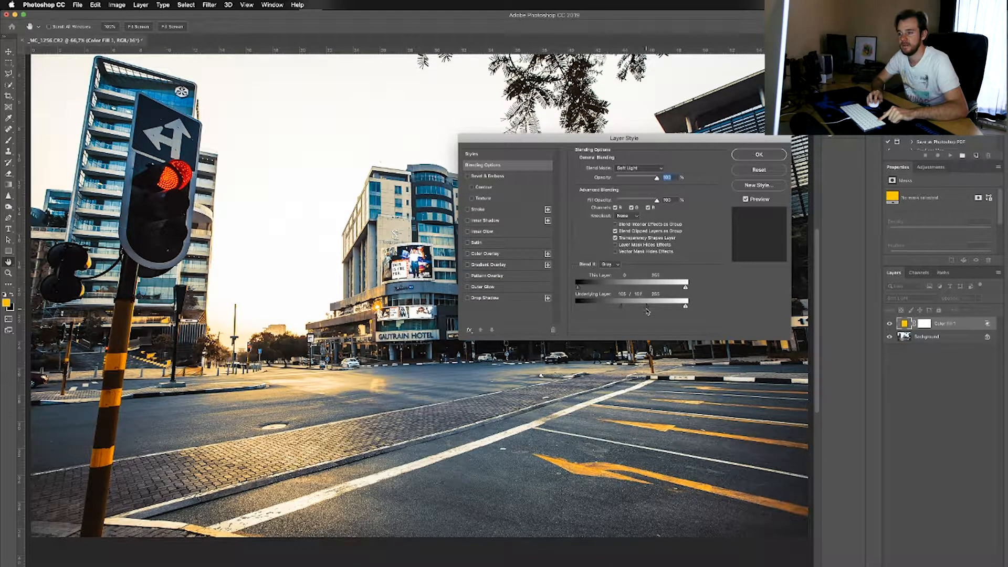
{"action": "left_click_drag", "start_coordinate": [647, 311], "coordinate": [648, 311]}
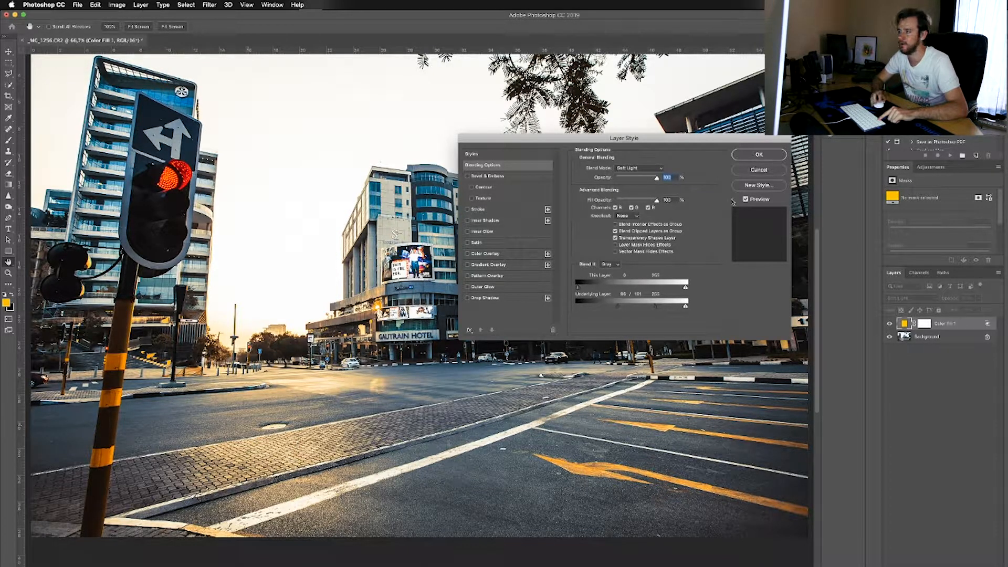
{"action": "key", "text": "Return"}
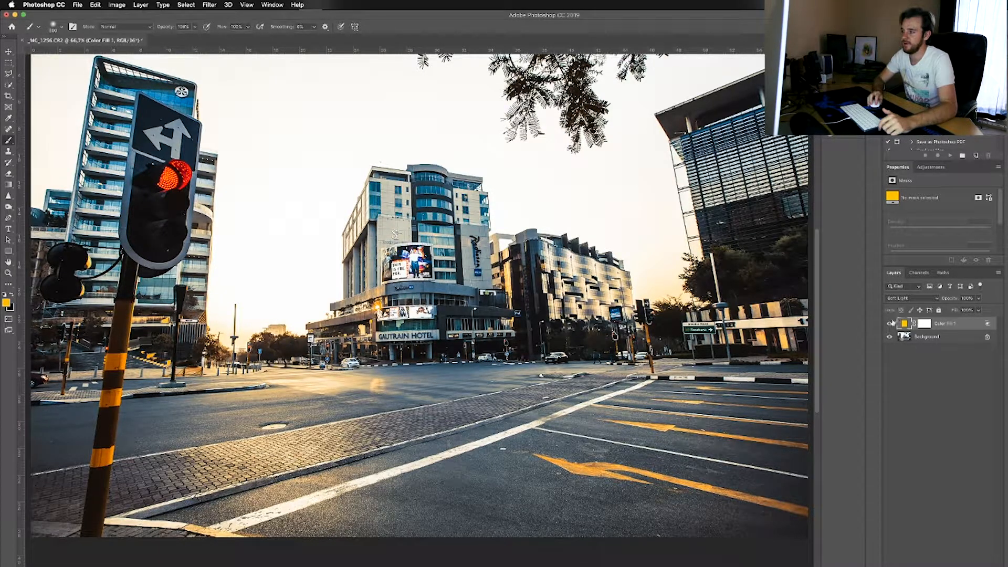
{"action": "left_click", "coordinate": [890, 323]}
{"action": "left_click", "coordinate": [890, 324]}
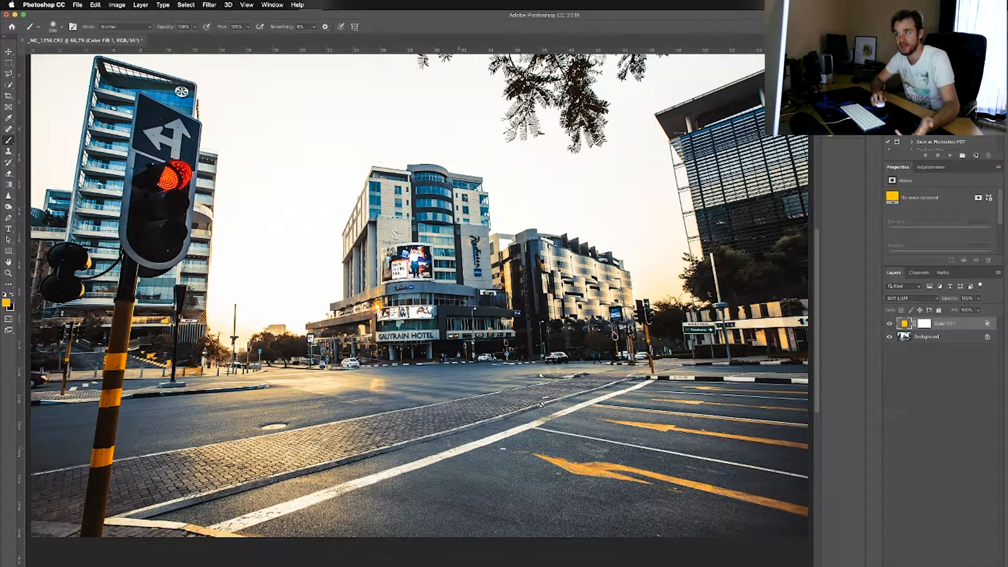
Lower the color fill layer's opacity to about 66%
{"action": "left_click", "coordinate": [979, 298]}
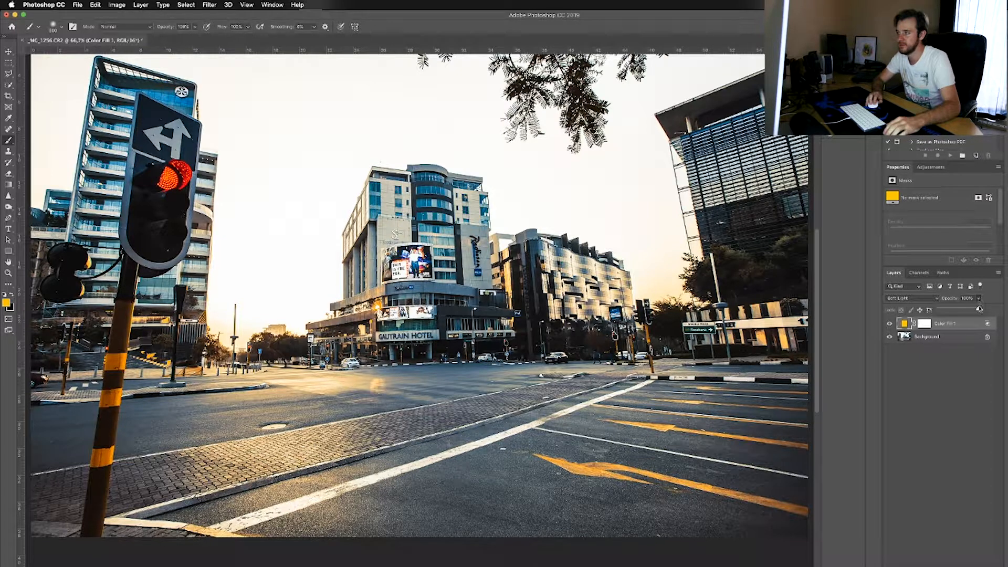
{"action": "left_click_drag", "start_coordinate": [980, 310], "coordinate": [963, 315]}
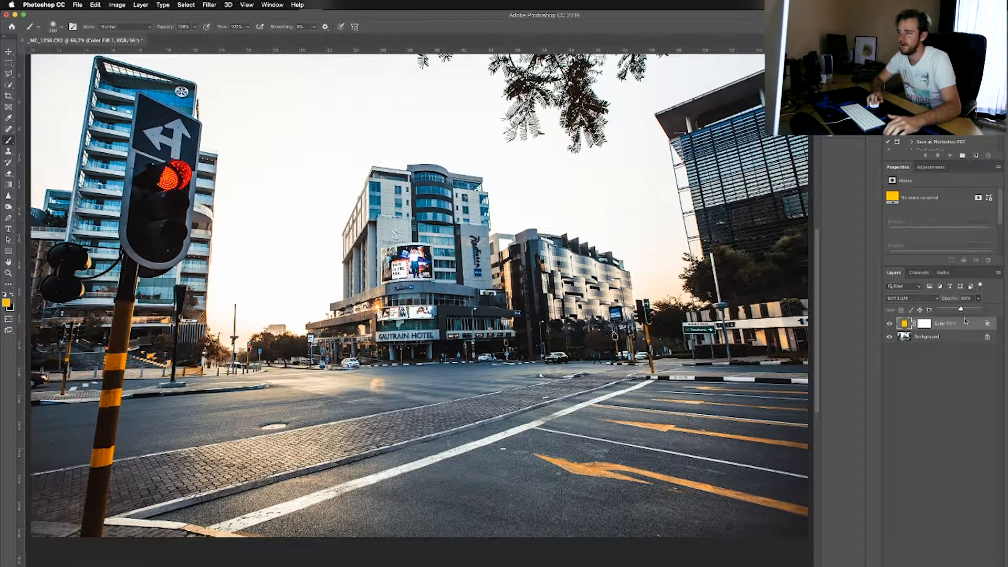
{"action": "left_click", "coordinate": [971, 416]}
Toggle the color fill layer's visibility repeatedly to compare the original street photo with the warm-toned version
{"action": "left_click", "coordinate": [891, 326]}
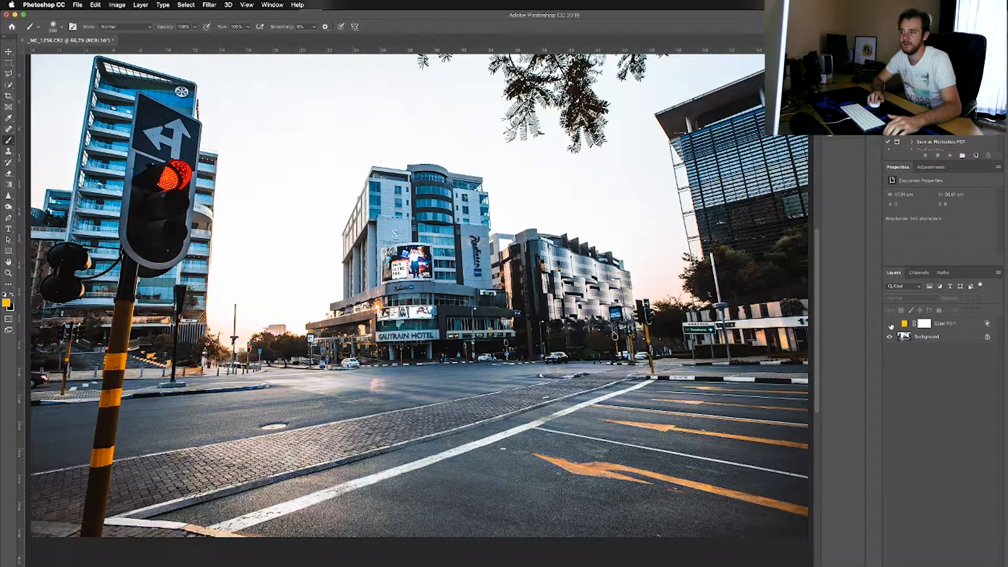
{"action": "left_click", "coordinate": [891, 326]}
{"action": "left_click", "coordinate": [890, 326]}
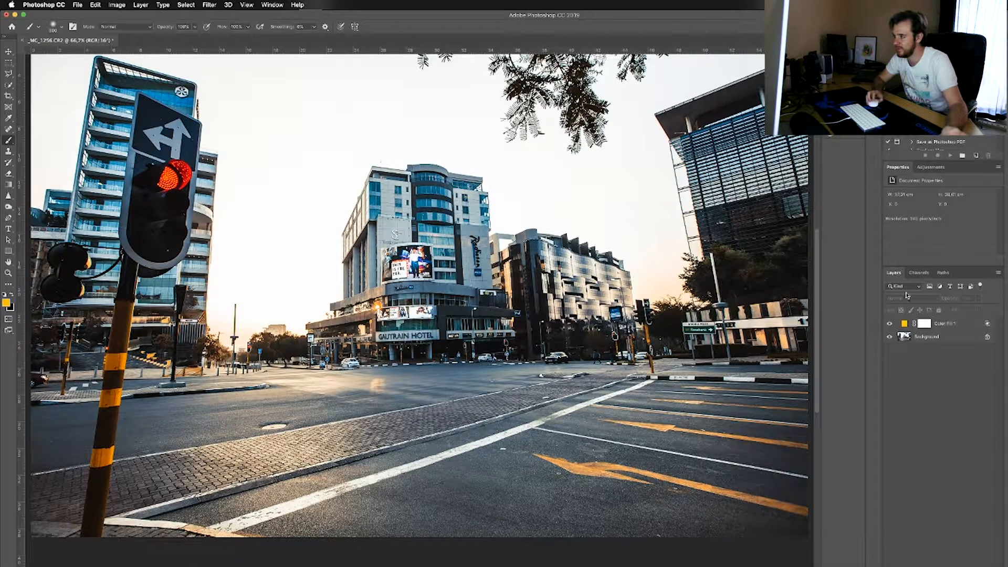
{"action": "left_click", "coordinate": [888, 325]}
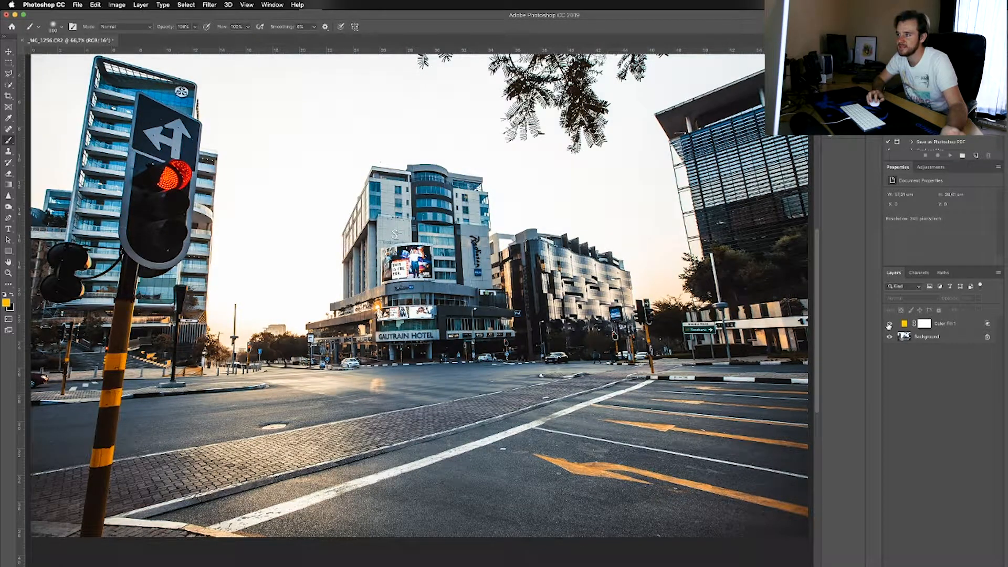
{"action": "left_click", "coordinate": [889, 325]}
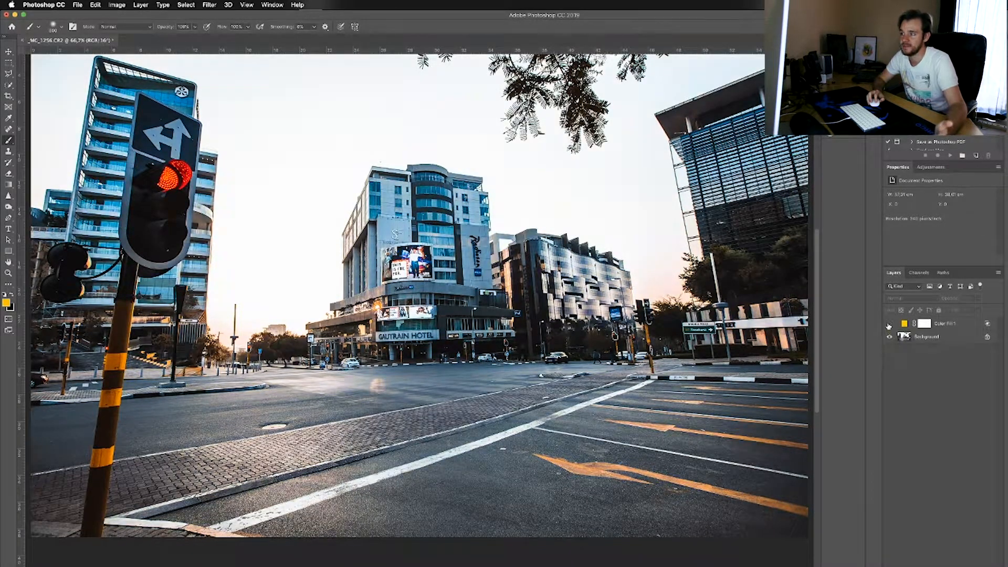
{"action": "left_click", "coordinate": [888, 325]}
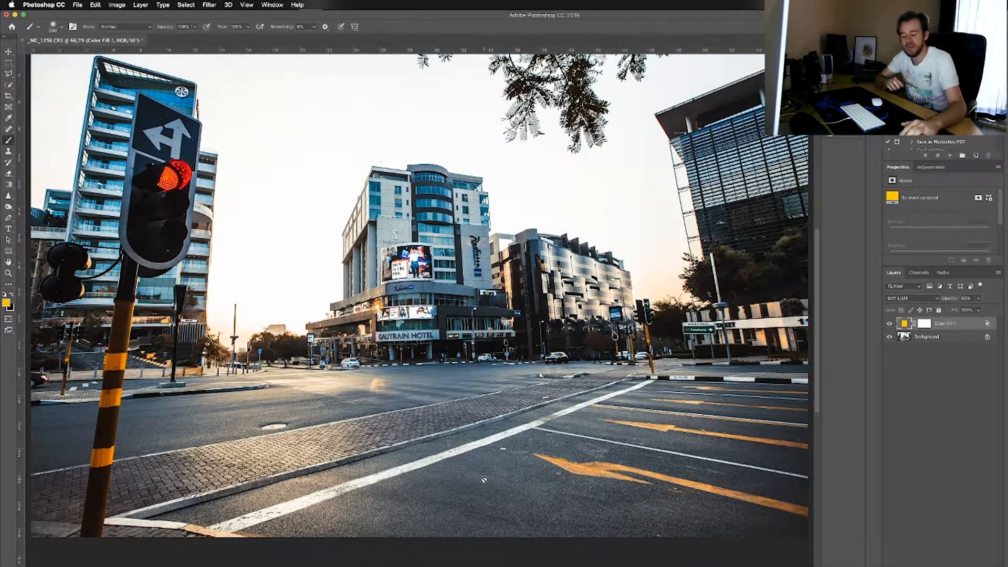